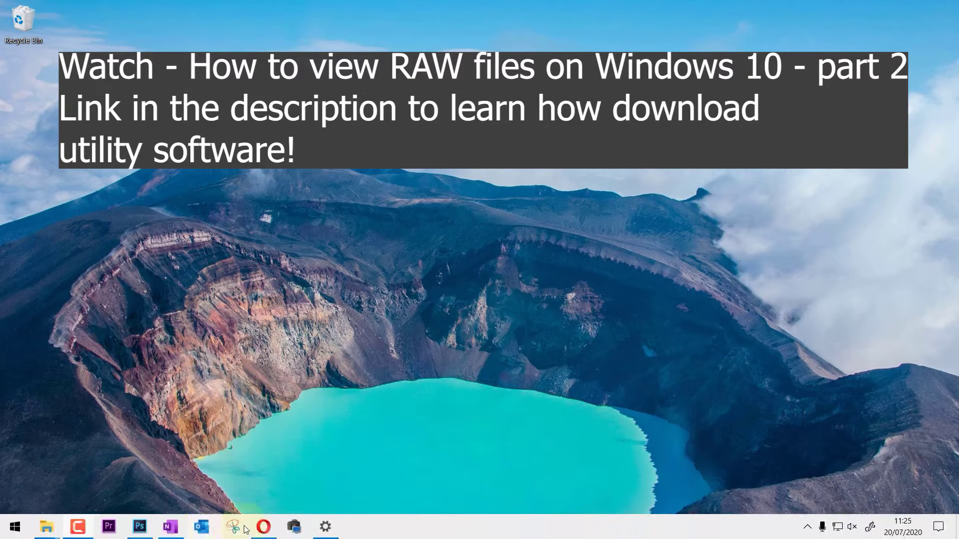
Pair and connect the Canon EOS 200D over Wi-Fi from EOS Utility Launcher.
{"action": "left_click", "coordinate": [297, 528]}
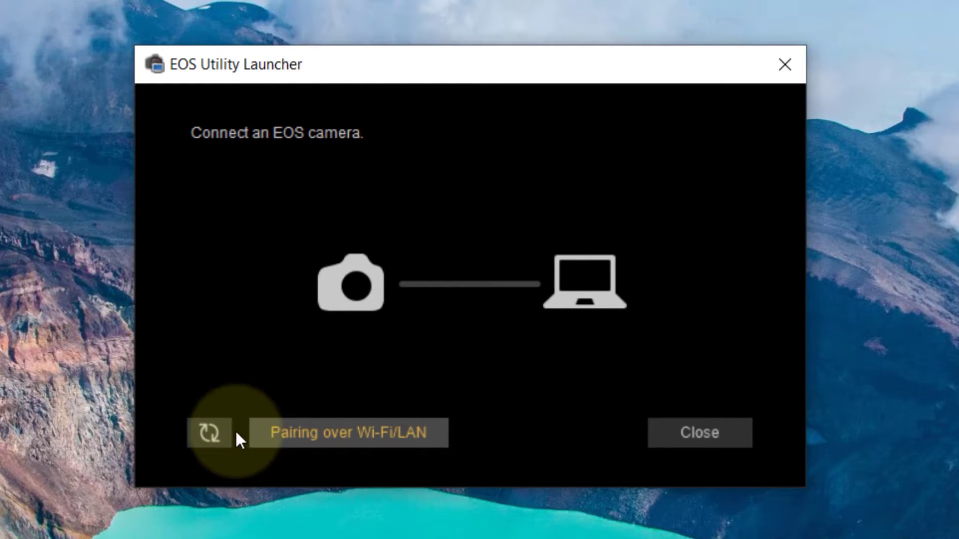
{"action": "left_click", "coordinate": [285, 435]}
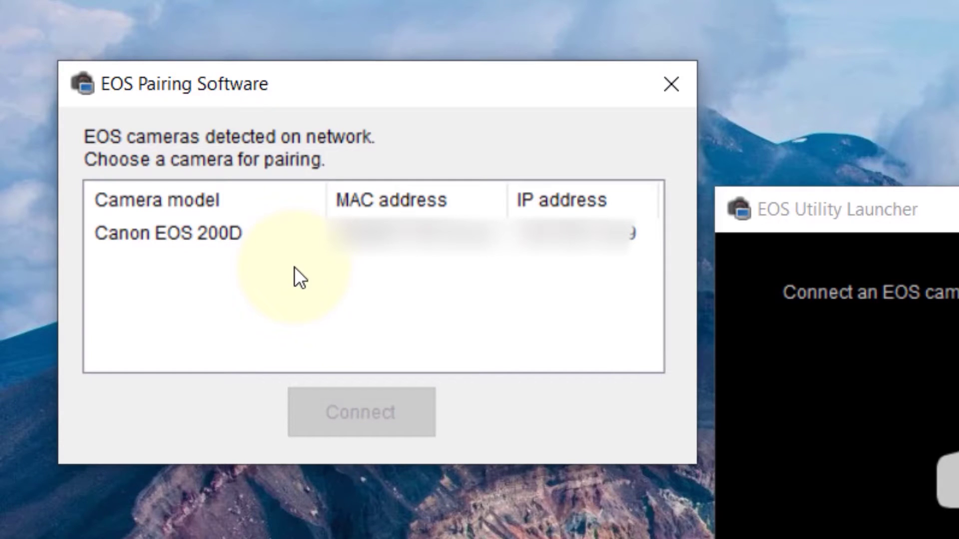
{"action": "left_click", "coordinate": [192, 232]}
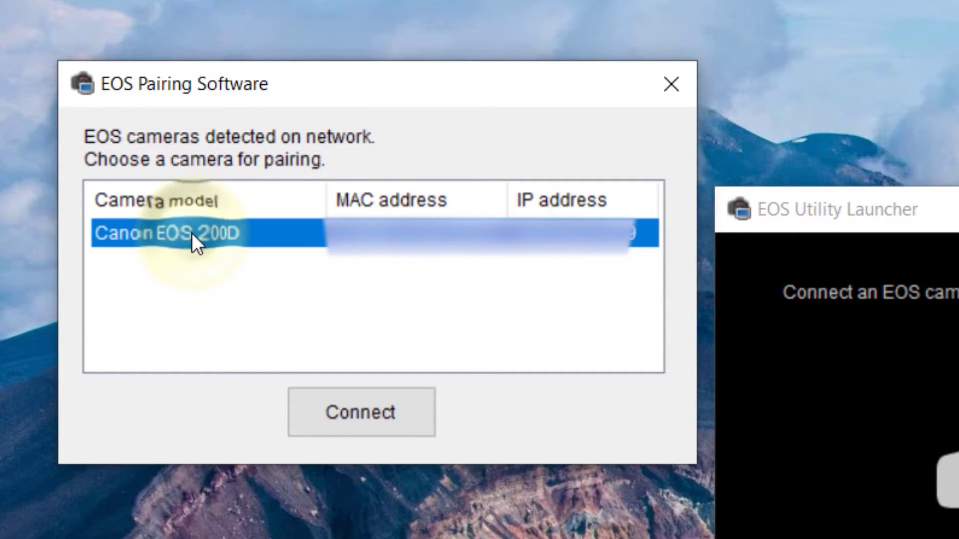
{"action": "left_click", "coordinate": [356, 408]}
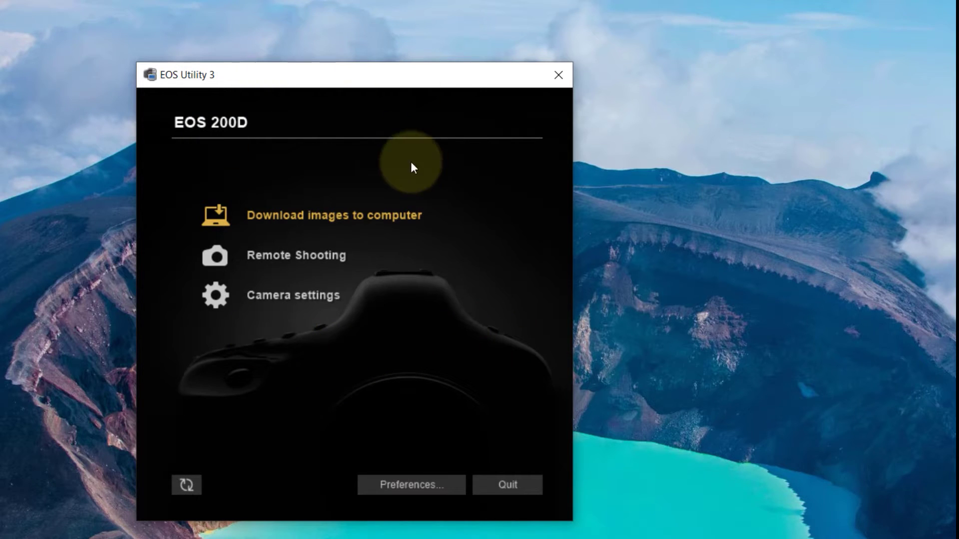
Browse the camera's three files under Select and download, then open Remote Shooting.
{"action": "left_click", "coordinate": [269, 220]}
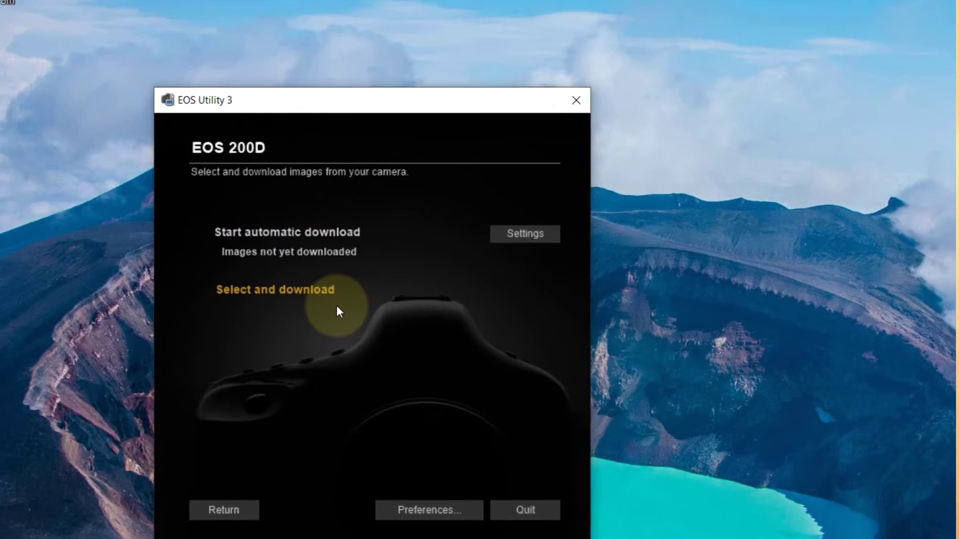
{"action": "left_click", "coordinate": [337, 305]}
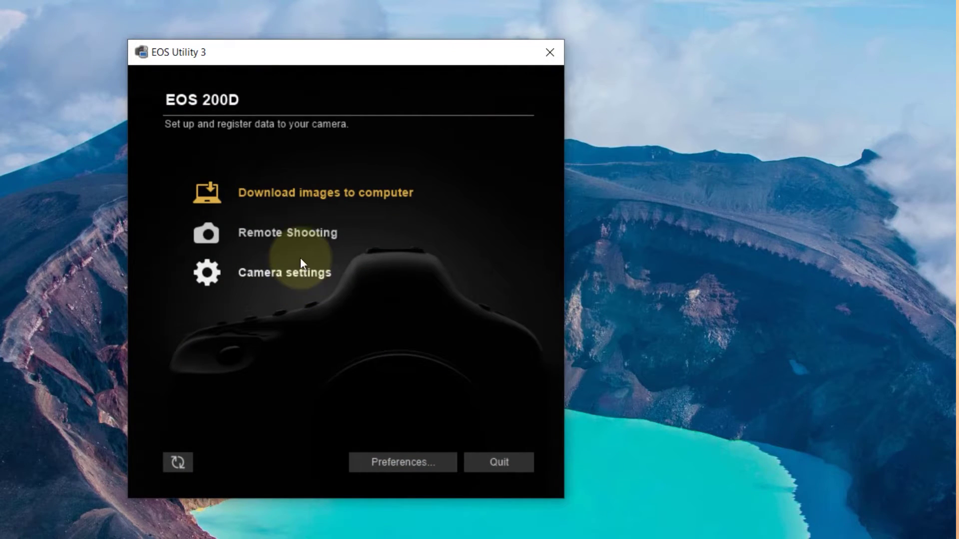
{"action": "left_click", "coordinate": [293, 236]}
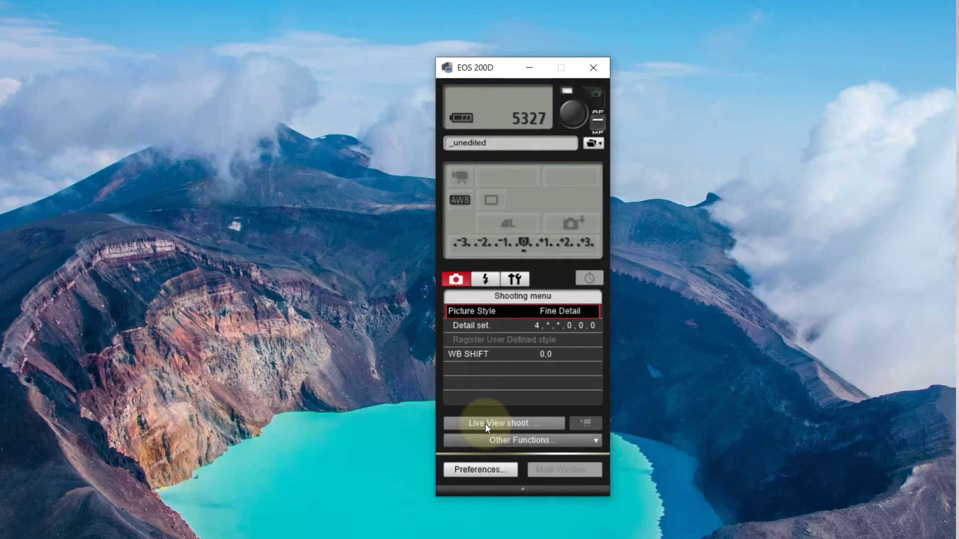
Start Remote Live View and keep Smooth zone AF as the focus mode.
{"action": "left_click", "coordinate": [485, 424]}
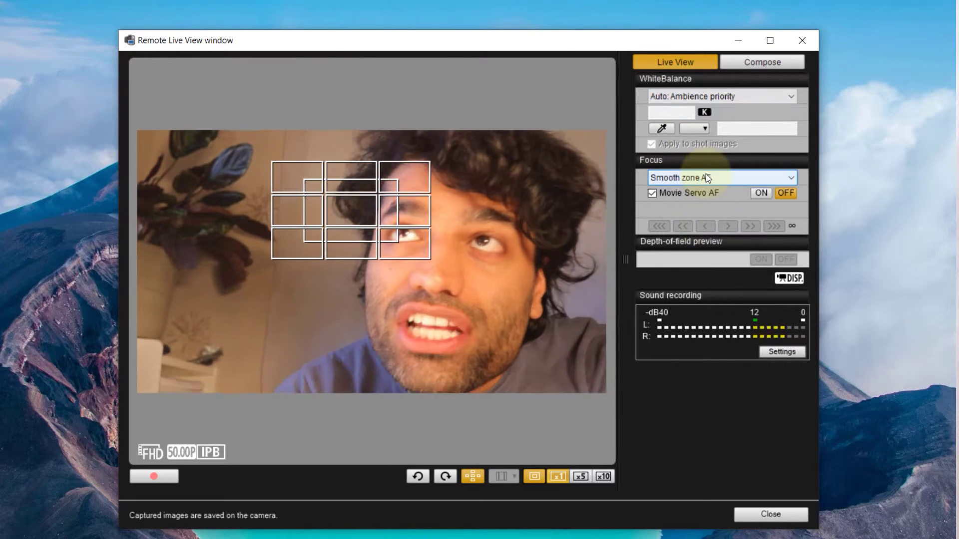
{"action": "left_click", "coordinate": [706, 178]}
{"action": "left_click", "coordinate": [706, 176]}
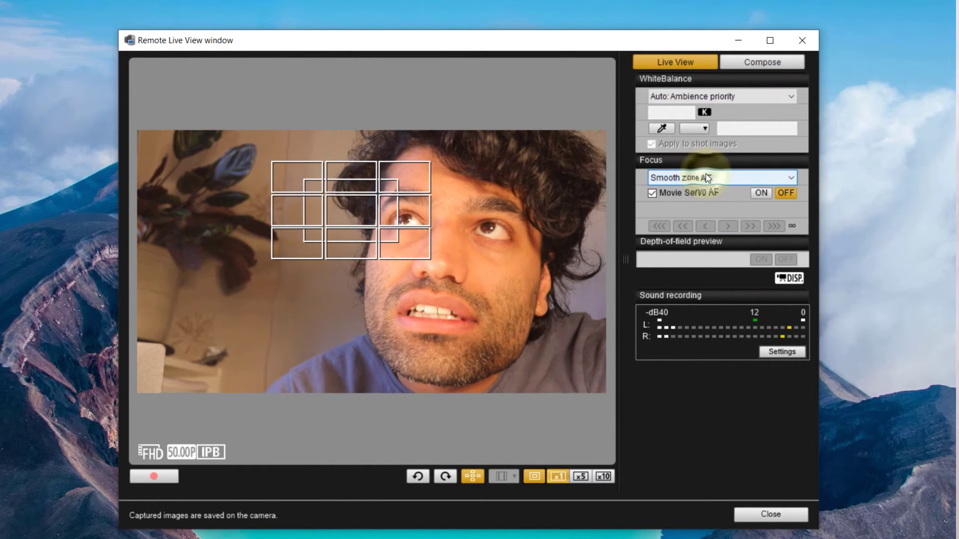
Keep Auto: Ambience priority white balance and record a short movie clip.
{"action": "left_click", "coordinate": [729, 97]}
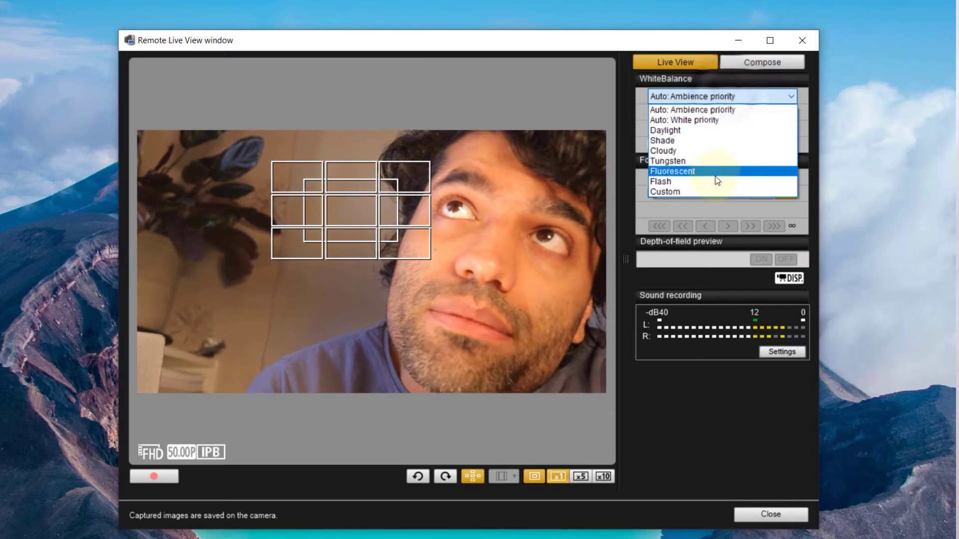
{"action": "left_click", "coordinate": [725, 109]}
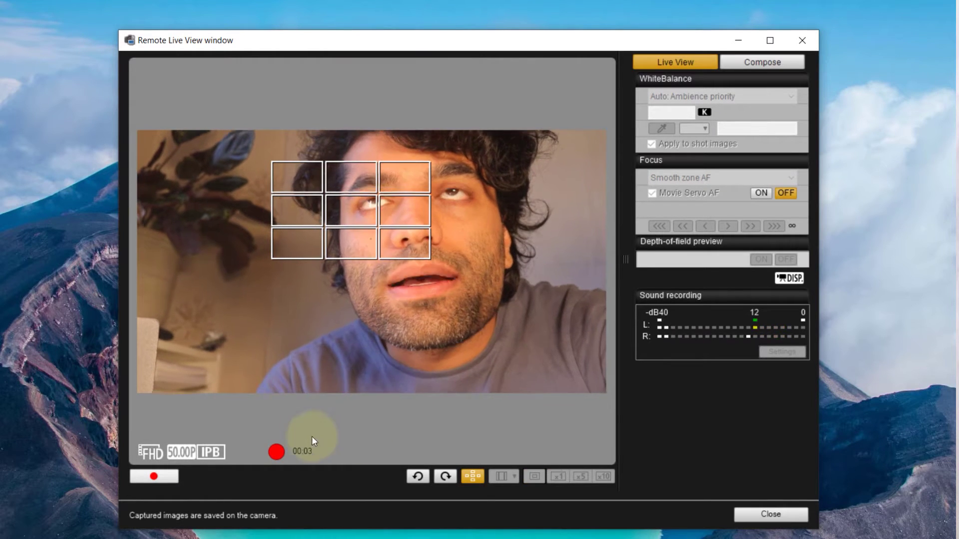
{"action": "left_click", "coordinate": [154, 477]}
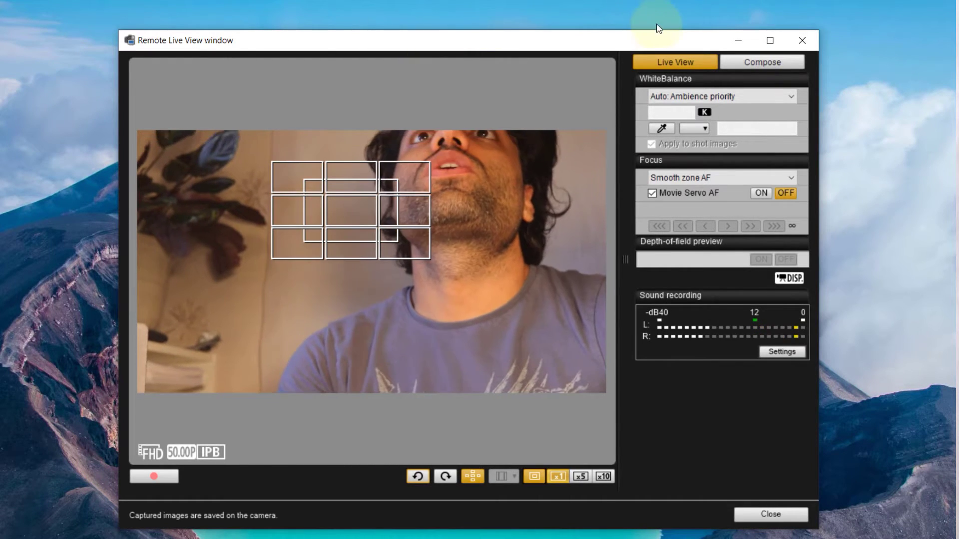
Close Remote Live View and cancel downloading the recorded movie files.
{"action": "left_click", "coordinate": [802, 40]}
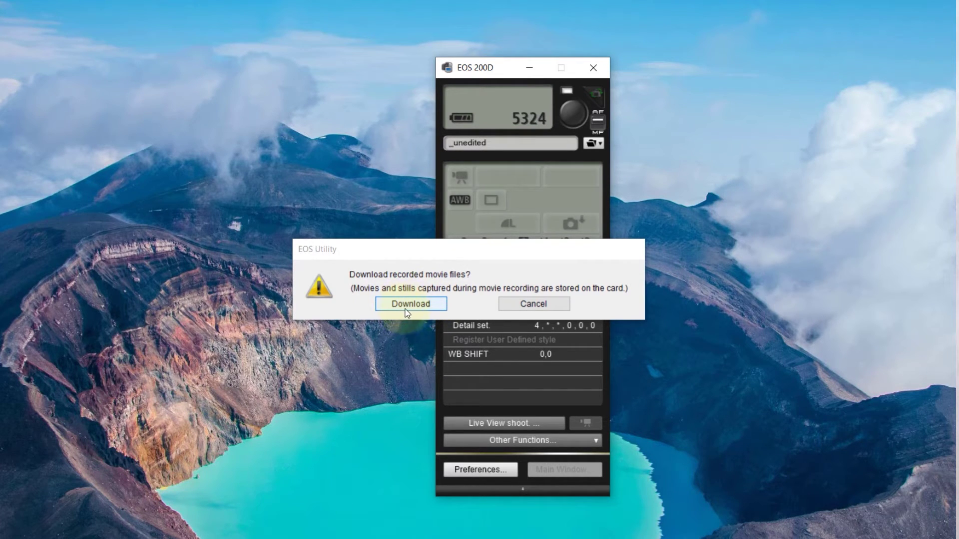
{"action": "left_click", "coordinate": [533, 304]}
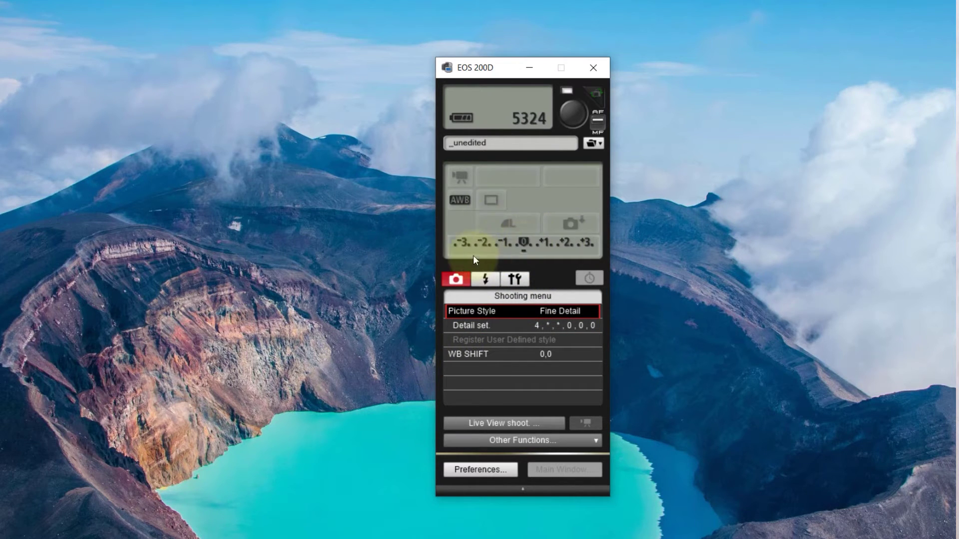